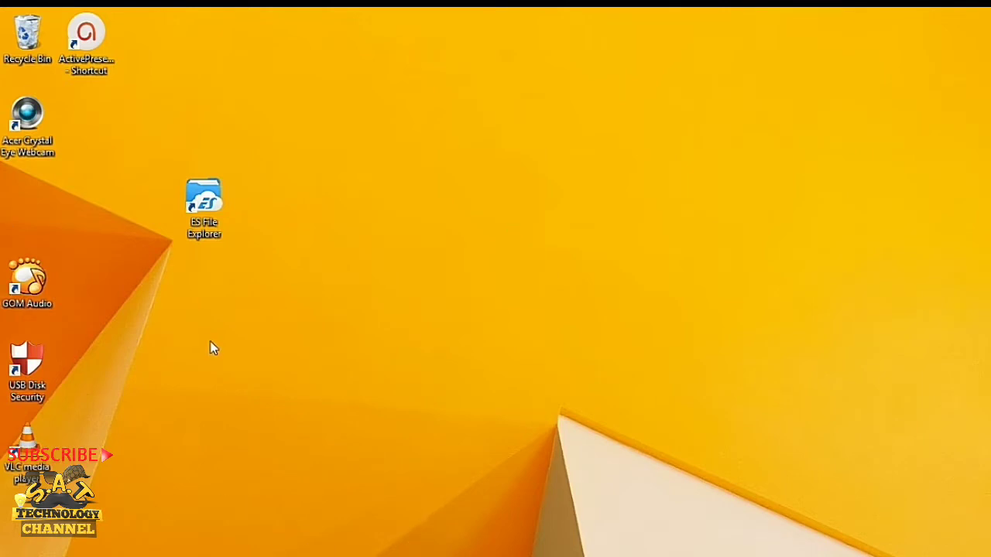
# Step: Launch BlueStacks from the ES File Explorer desktop shortcut, minimize it while the engine starts, and bring its window back
pyautogui.click(213, 209)
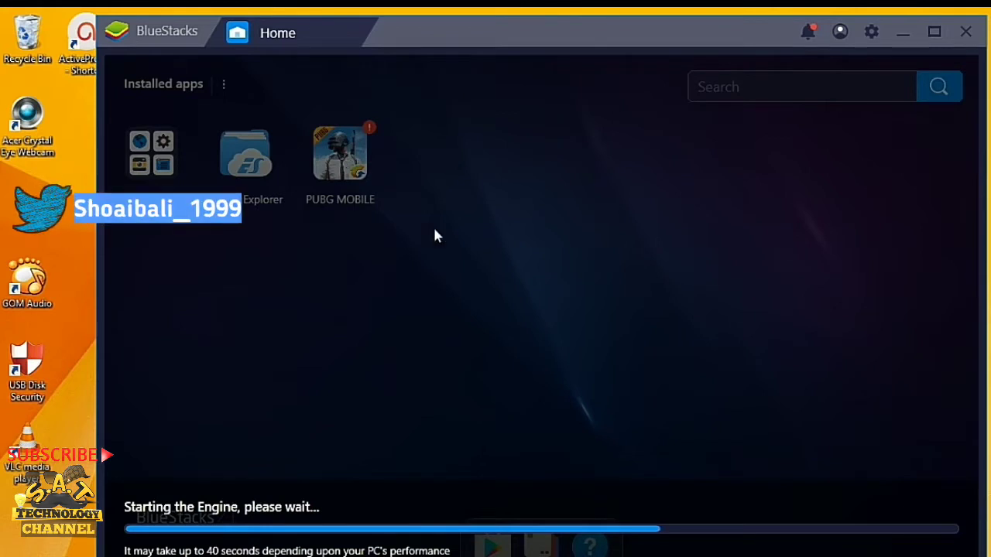
pyautogui.click(903, 34)
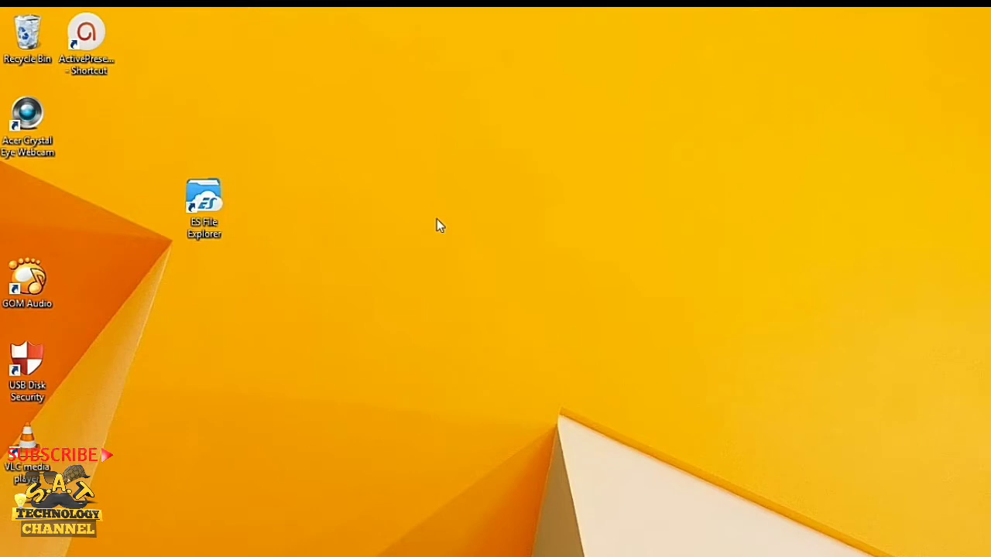
pyautogui.moveTo(159, 555)
pyautogui.hotkey('alt', 'Tab')
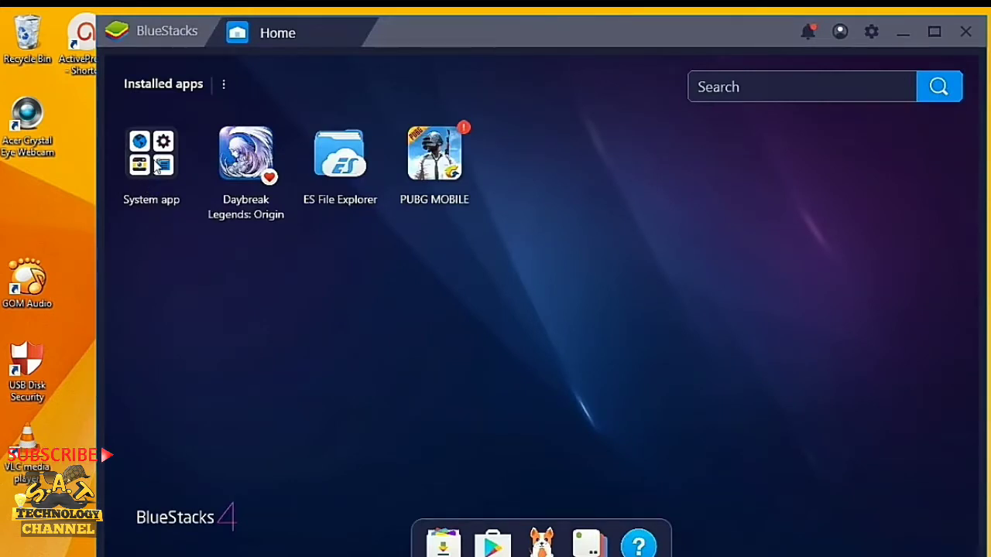
# Step: Open the Android Settings app from the System app folder in BlueStacks
pyautogui.click(143, 150)
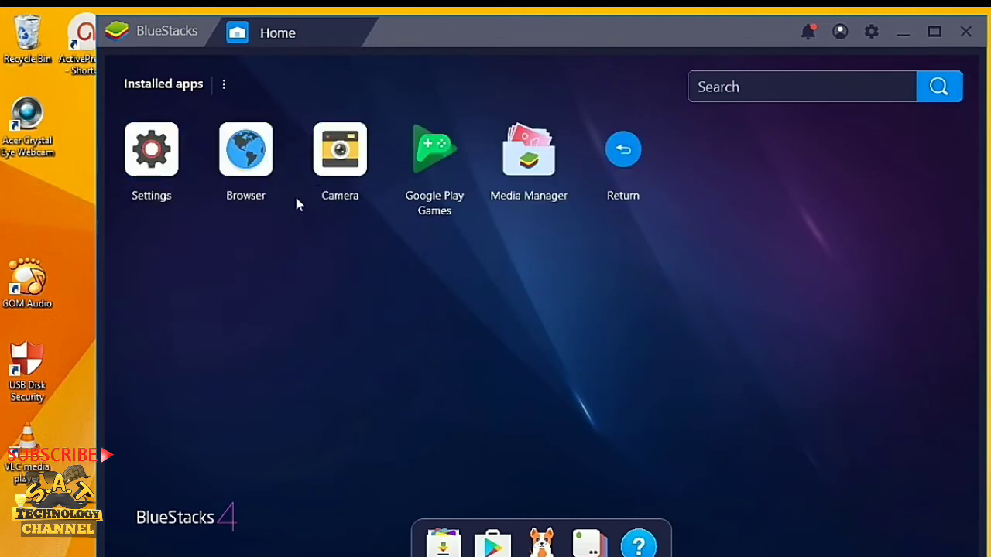
pyautogui.click(157, 164)
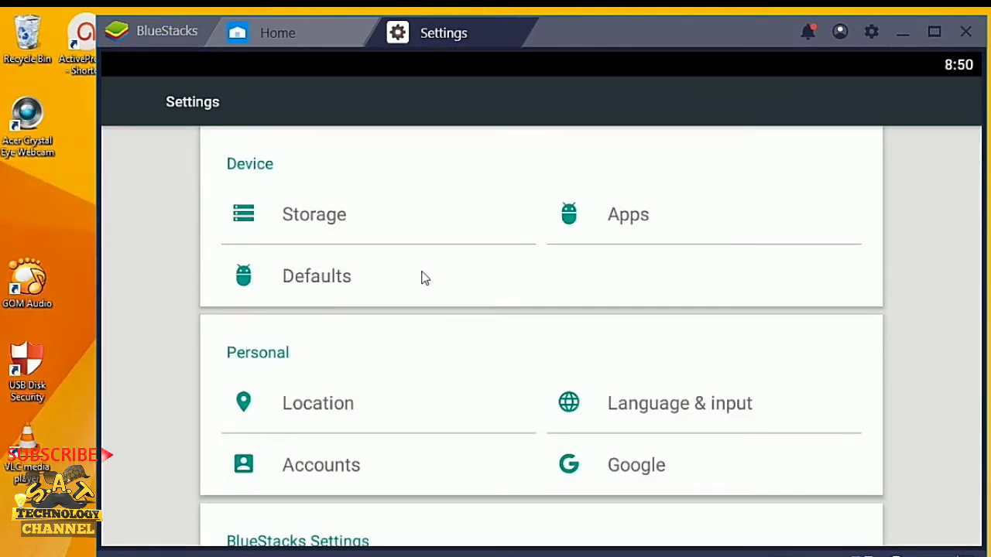
pyautogui.click(274, 35)
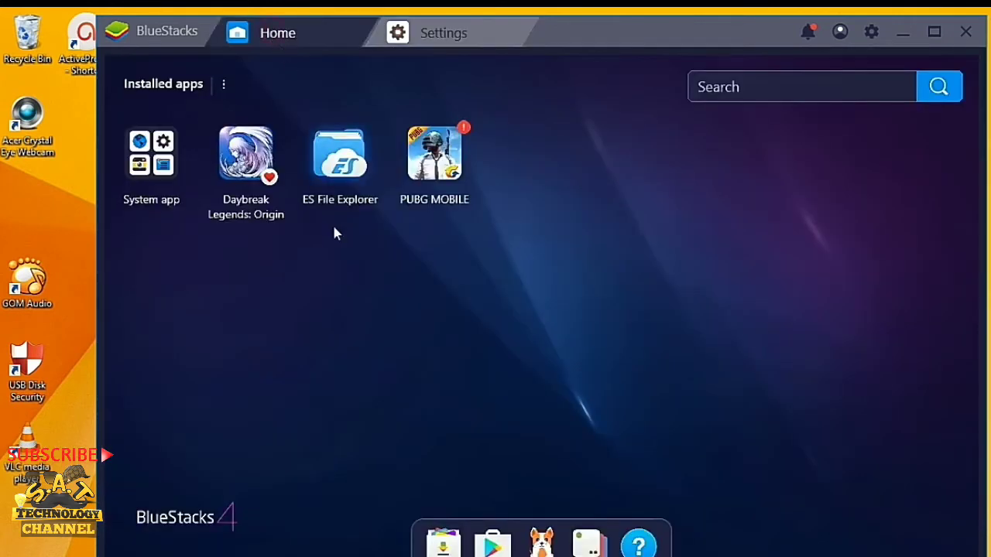
pyautogui.click(155, 153)
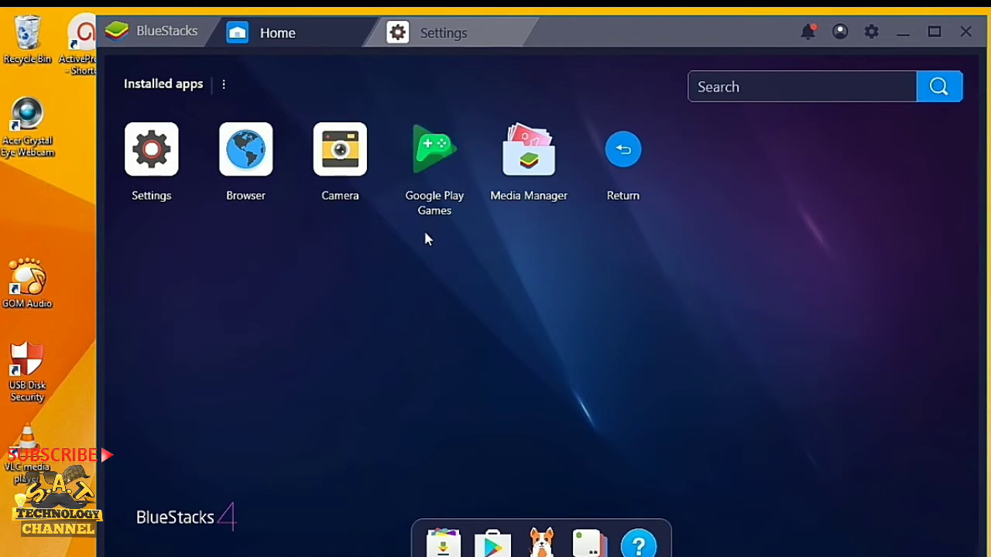
pyautogui.click(473, 29)
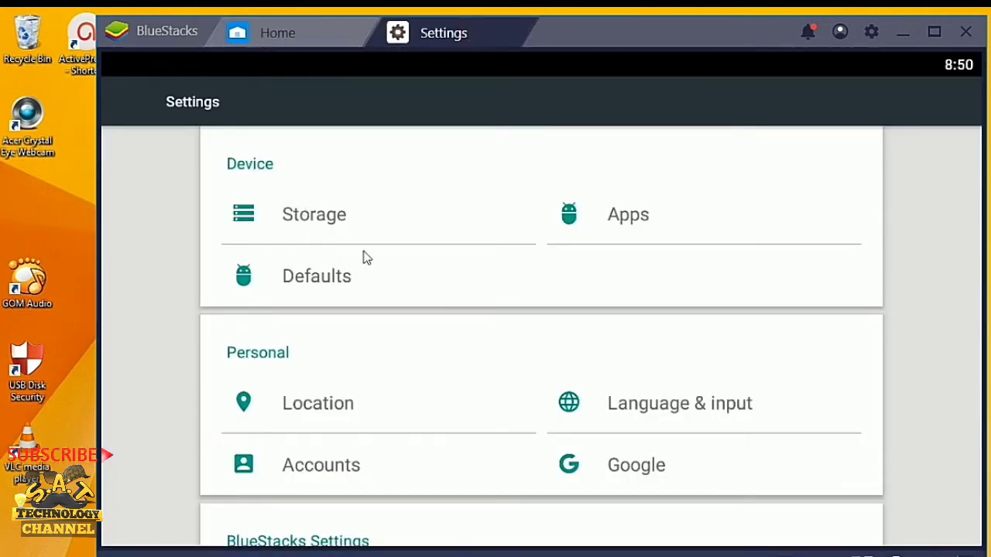
# Step: Open Import windows files in the BlueStacks Settings section, check the Downloads folder for files, and cancel the file selection
pyautogui.scroll(-3, 414, 326)
pyautogui.scroll(-2, 413, 327)
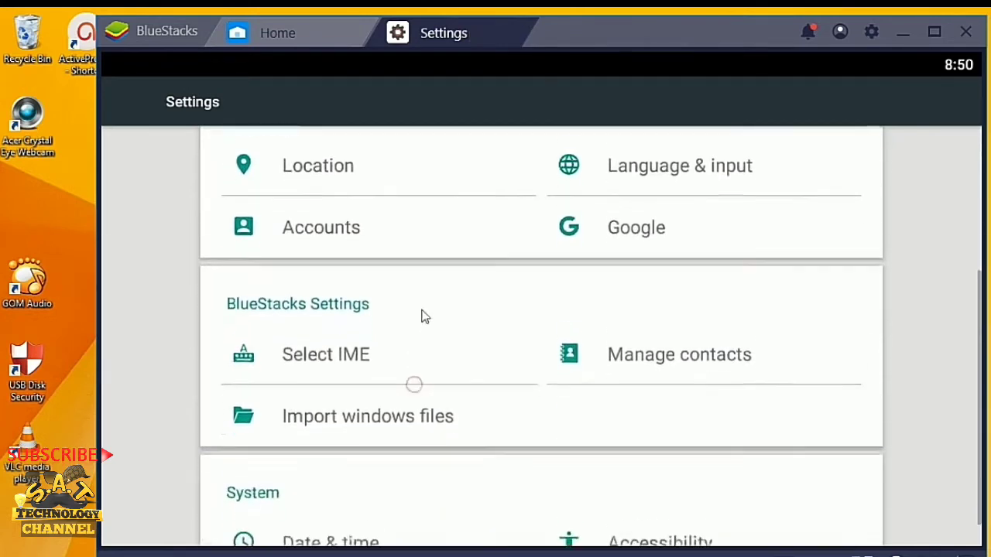
pyautogui.click(405, 394)
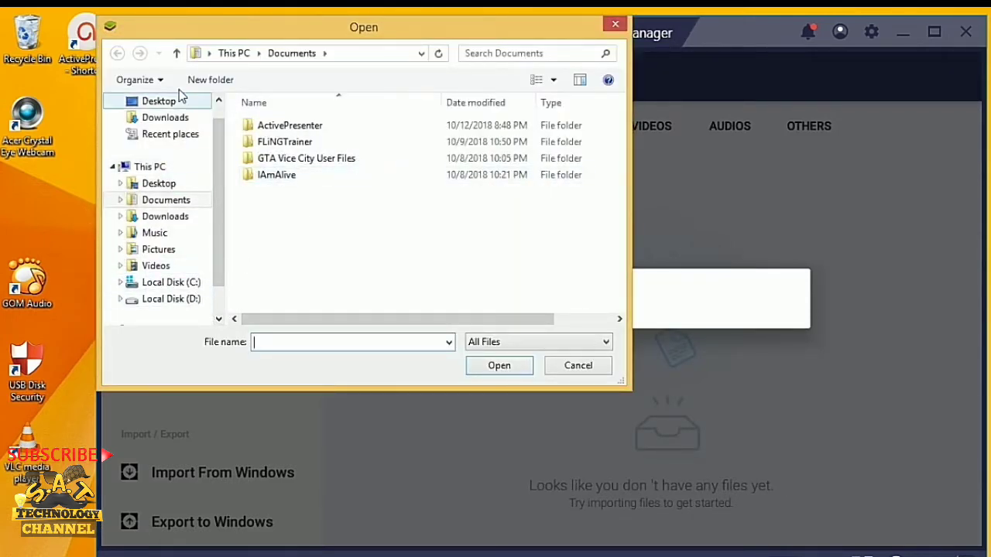
pyautogui.click(169, 119)
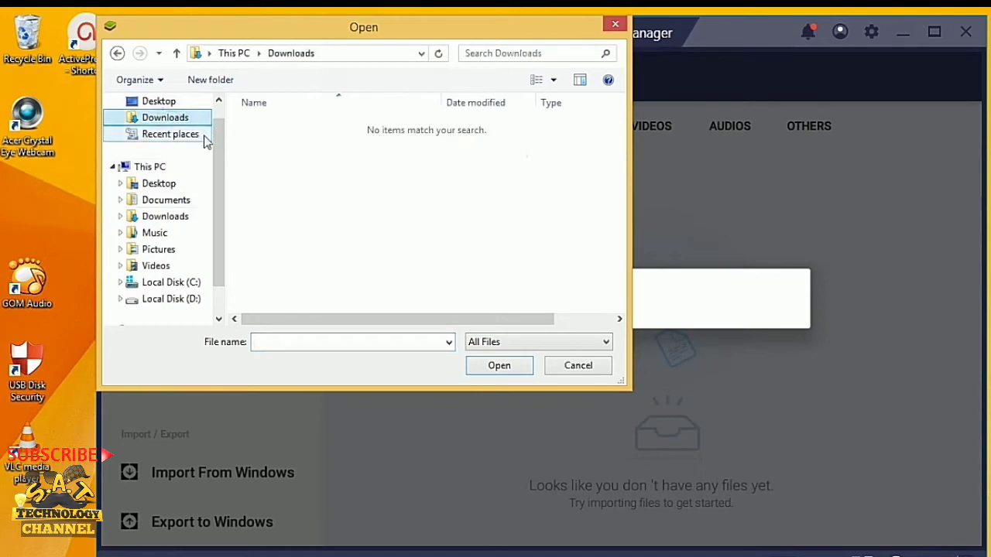
pyautogui.moveTo(217, 170); pyautogui.dragTo(217, 214)
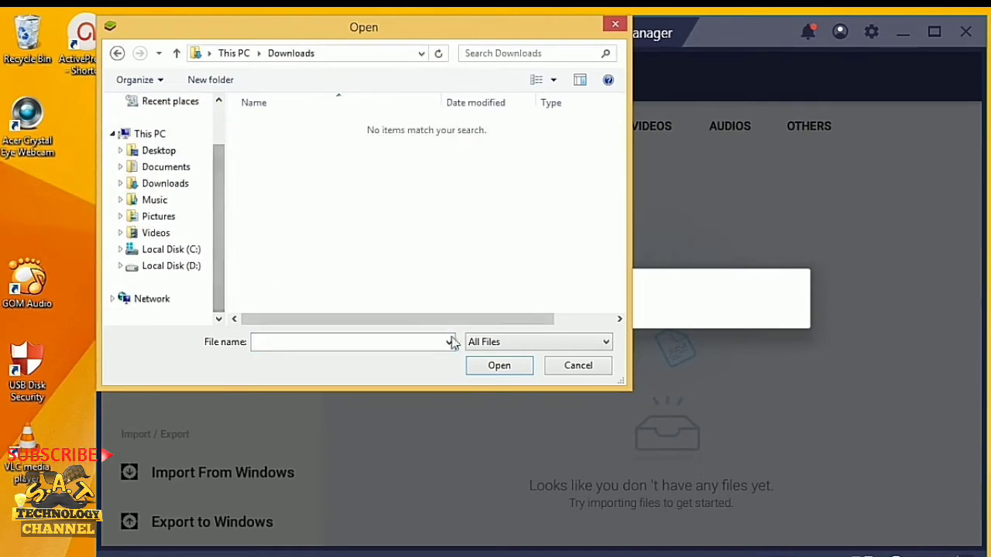
pyautogui.click(579, 367)
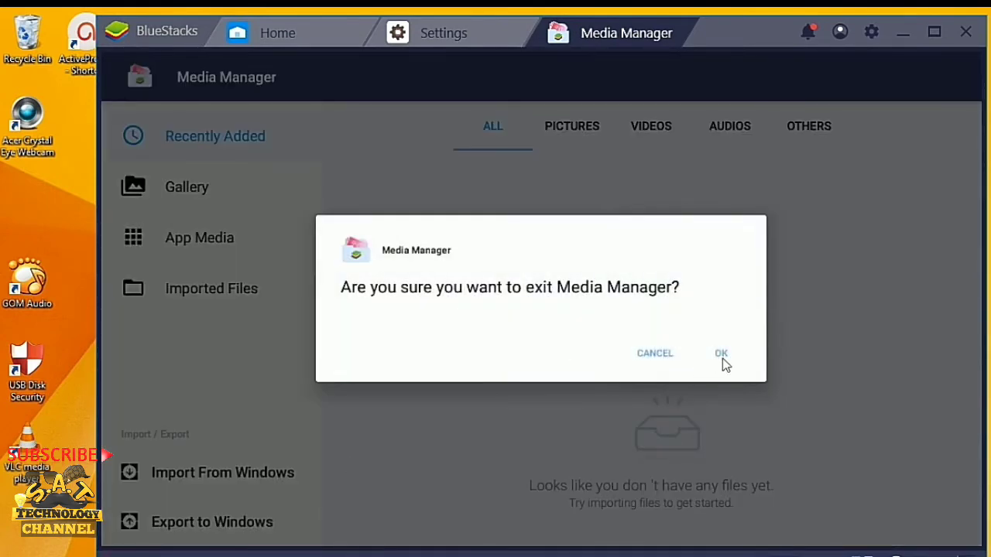
# Step: Exit Media Manager, confirming the exit, and close it completely
pyautogui.click(721, 353)
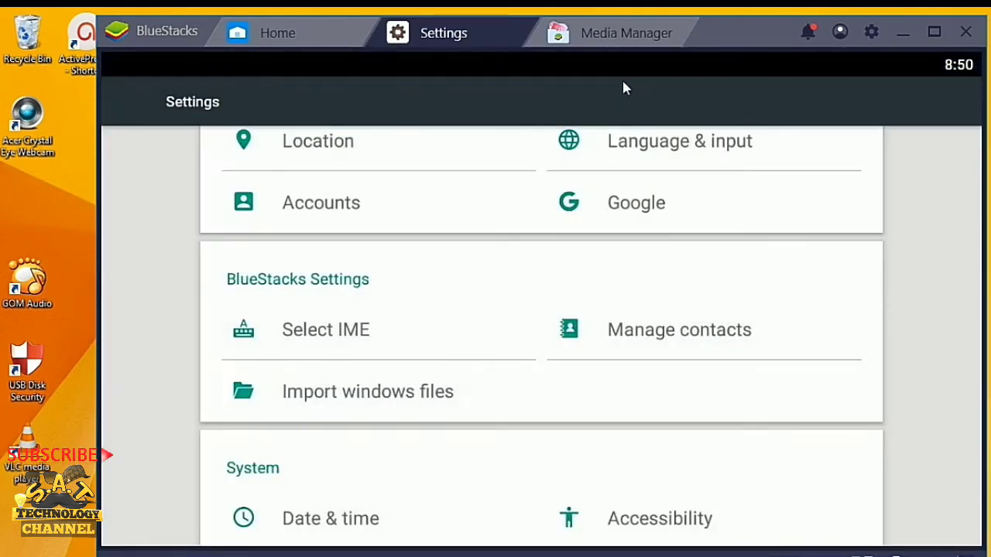
pyautogui.click(670, 35)
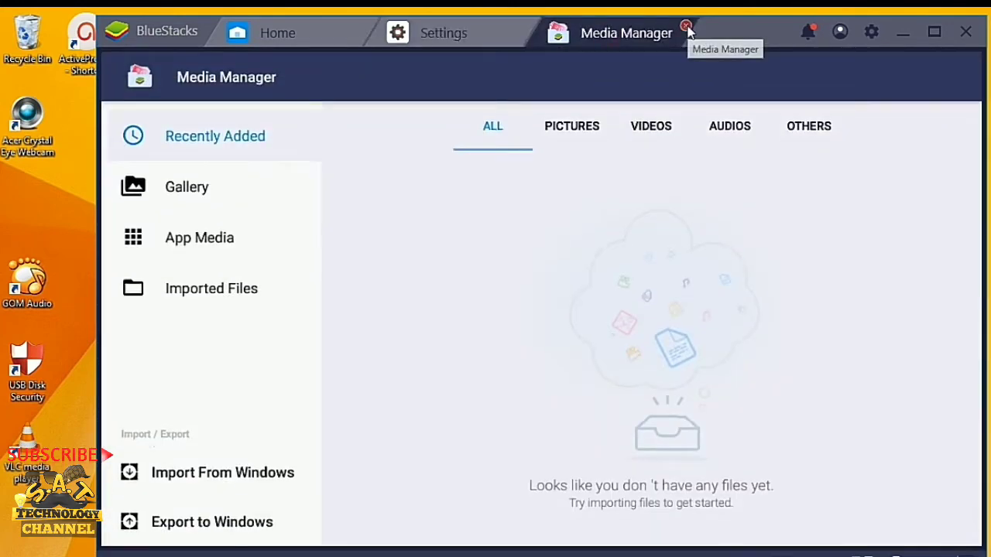
pyautogui.click(687, 27)
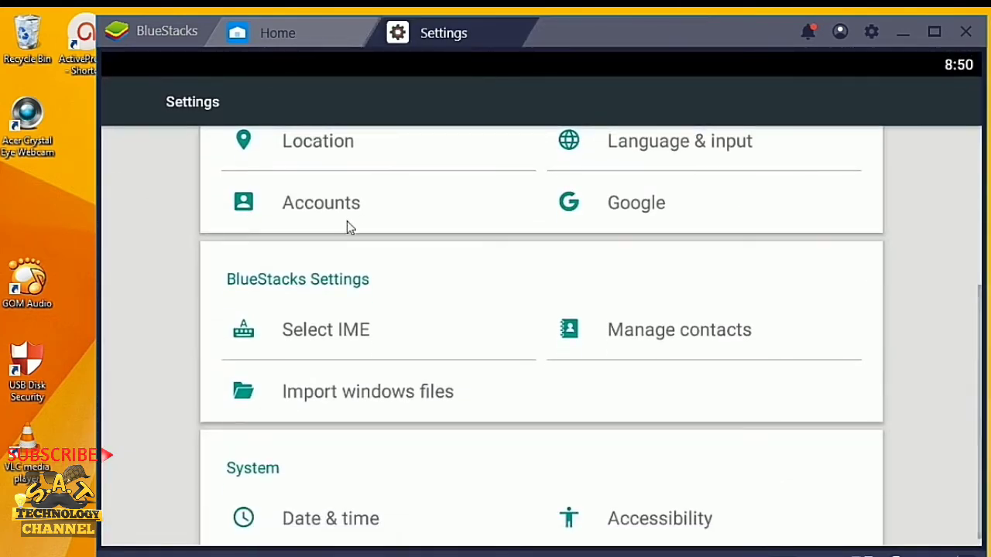
# Step: Open ES File Explorer from the BlueStacks home screen and display the Internal Storage folders
pyautogui.click(269, 35)
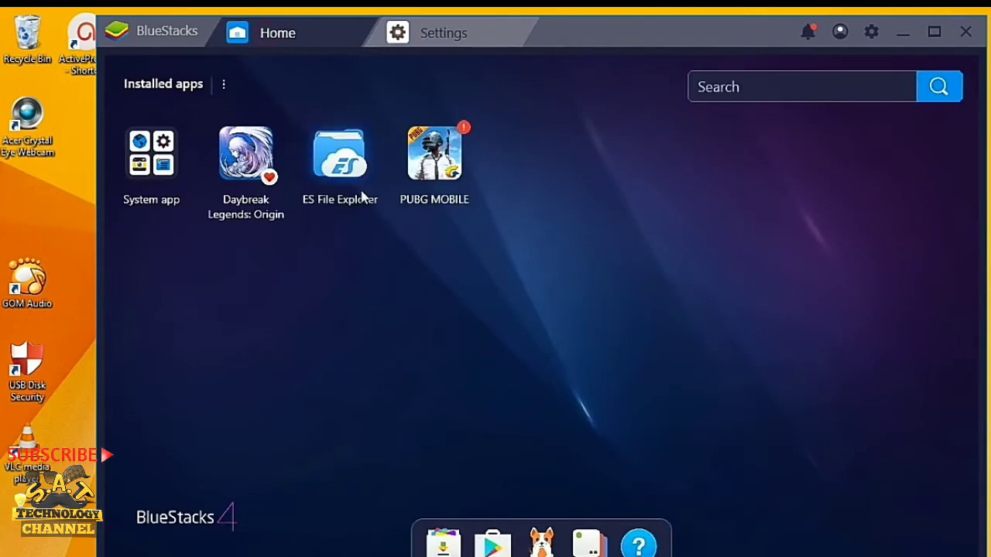
pyautogui.click(348, 161)
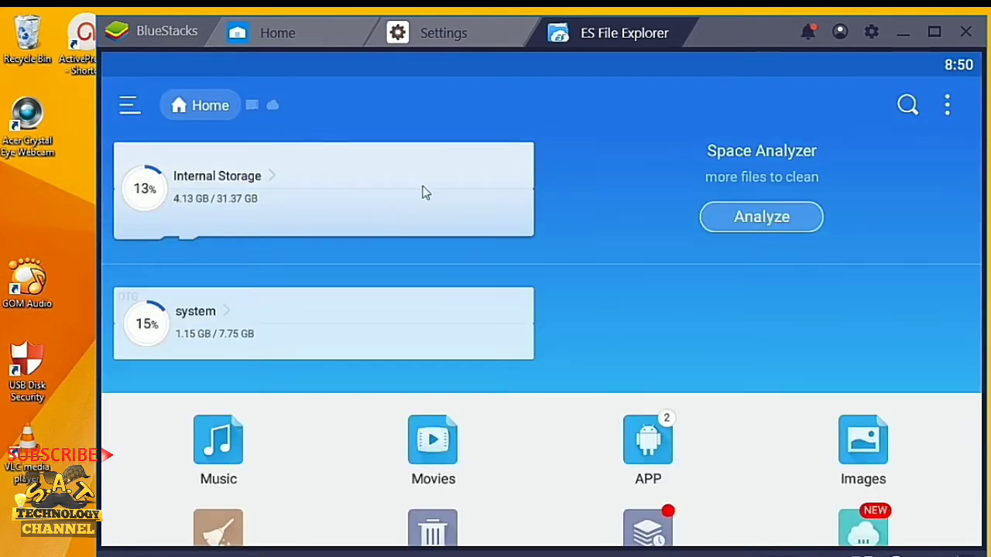
pyautogui.click(287, 196)
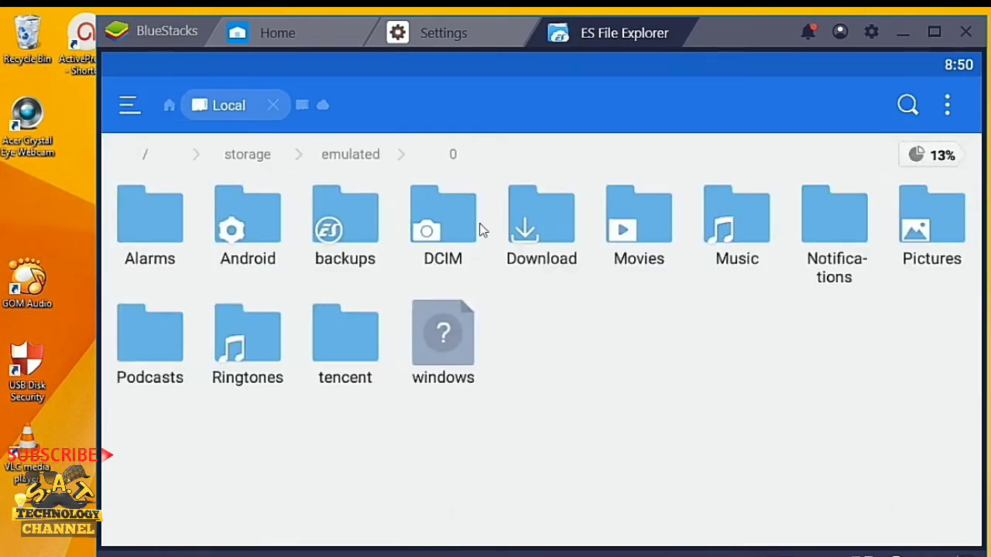
# Step: Check the contents of the Download folder's du_gdt_download subfolder and the backups folder's apps subfolder, returning to the storage root
pyautogui.click(524, 236)
pyautogui.click(155, 249)
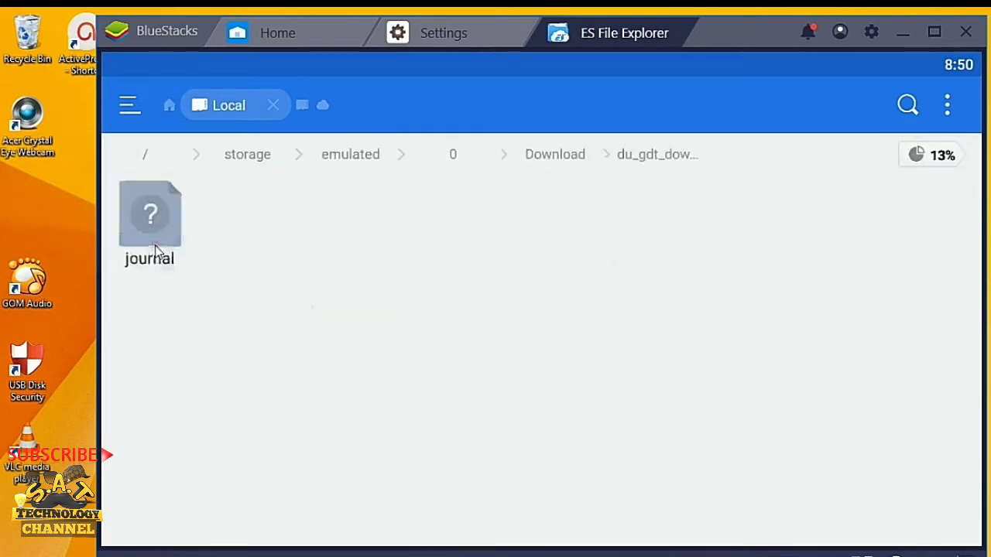
pyautogui.press('Escape')
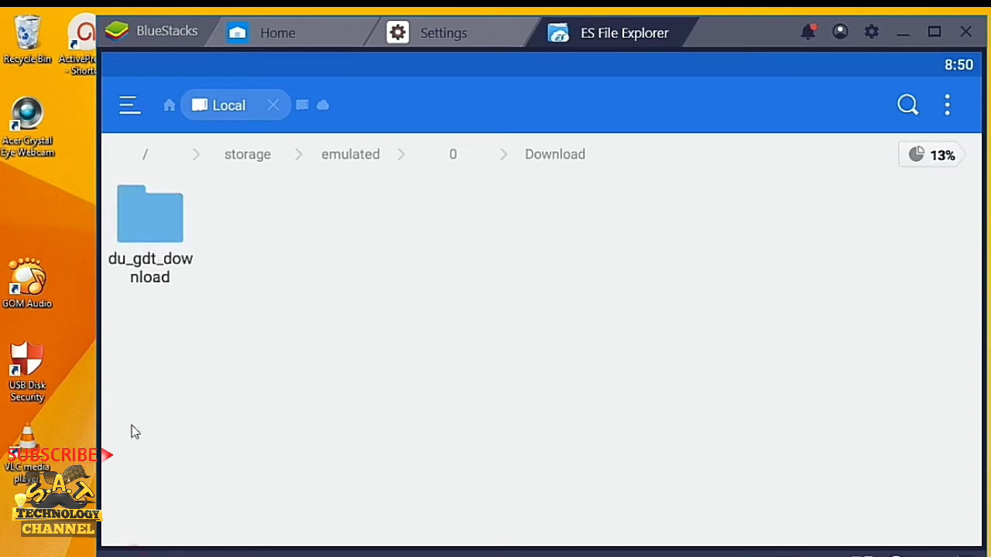
pyautogui.press('Escape')
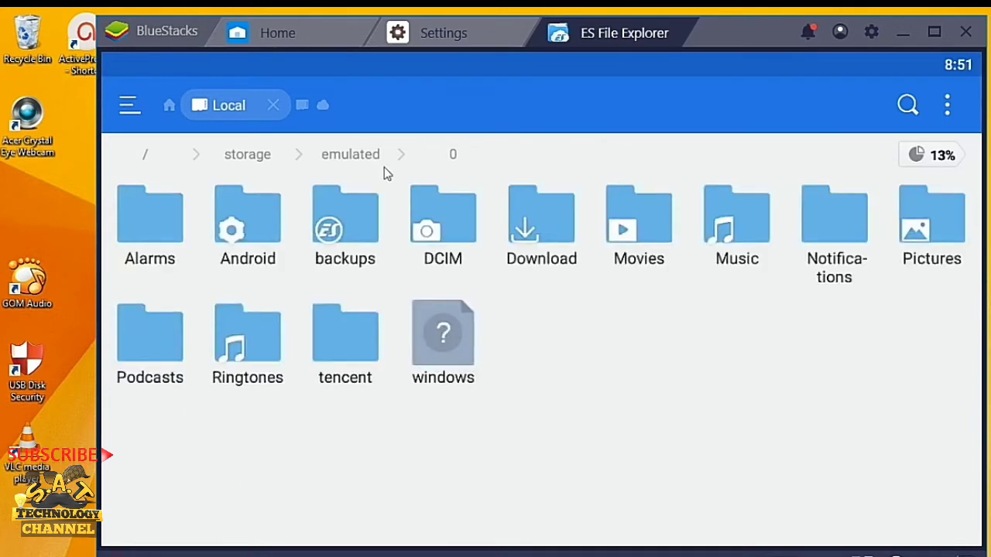
pyautogui.click(343, 251)
pyautogui.click(167, 226)
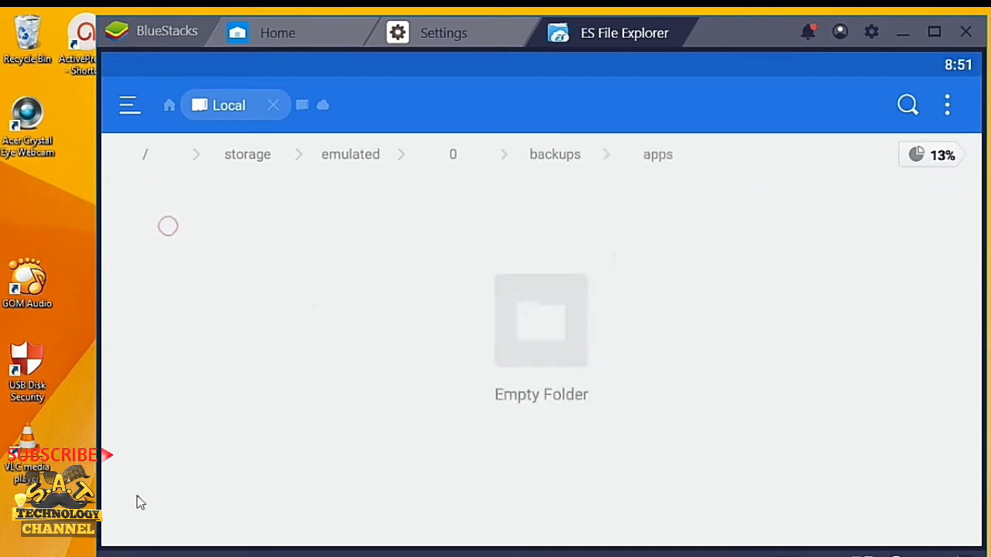
pyautogui.press('Escape')
pyautogui.press('Escape')
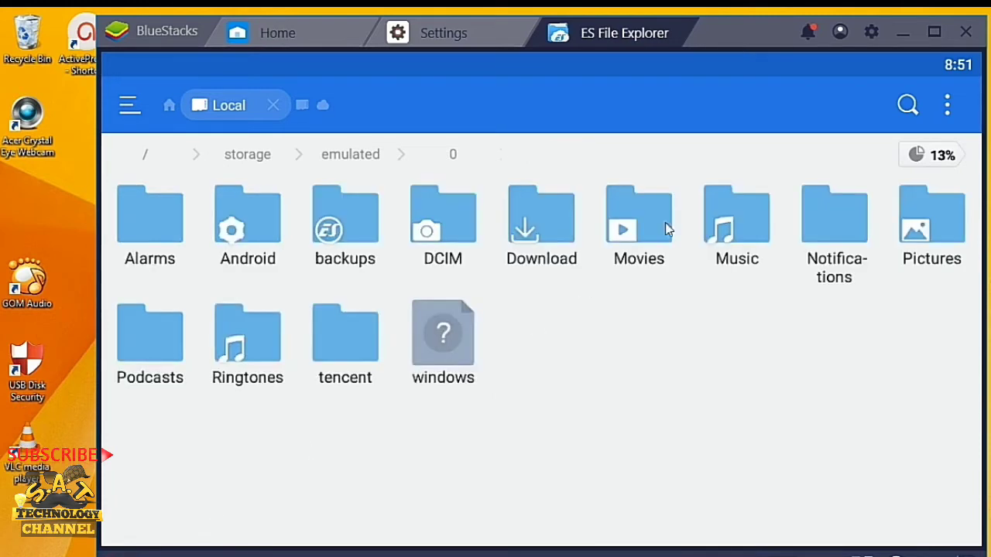
# Step: Look through the Notifications, Podcasts, Ringtones, tencent and Alarms folders in internal storage
pyautogui.click(829, 227)
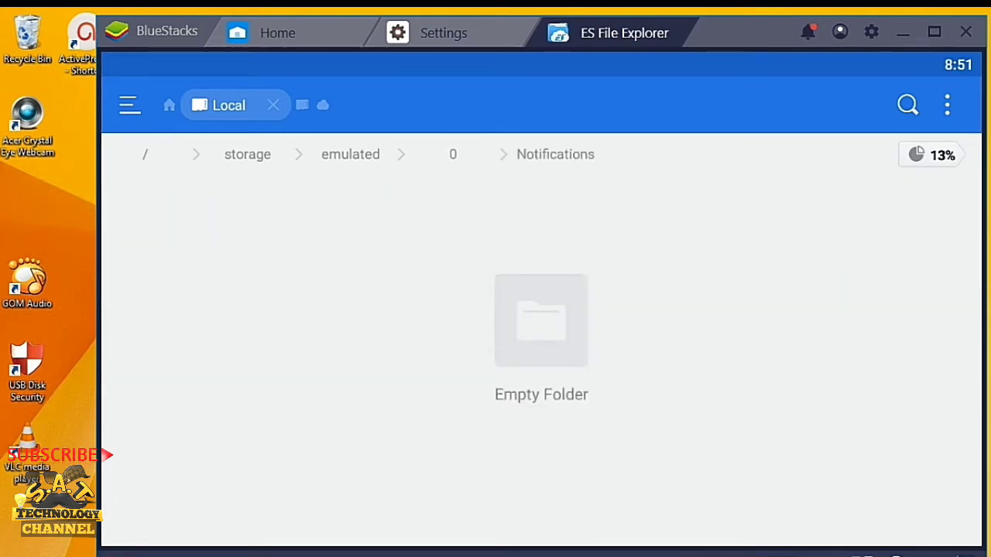
pyautogui.press('Escape')
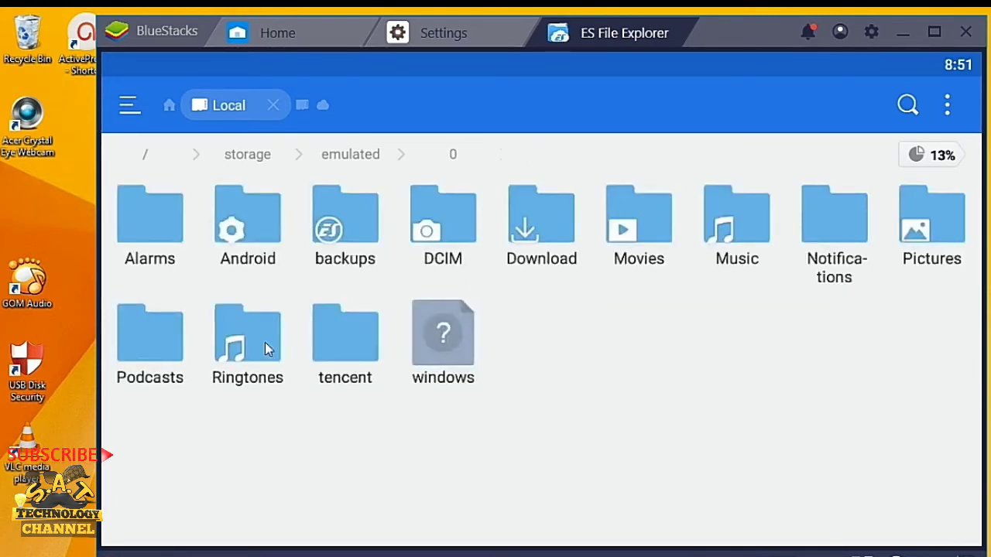
pyautogui.click(139, 349)
pyautogui.press('Escape')
pyautogui.click(239, 331)
pyautogui.press('Escape')
pyautogui.click(316, 349)
pyautogui.press('Escape')
pyautogui.click(163, 266)
pyautogui.press('Escape')
# Step: Examine the contents of the SharedFolder directory inside DCIM
pyautogui.click(432, 237)
pyautogui.click(163, 259)
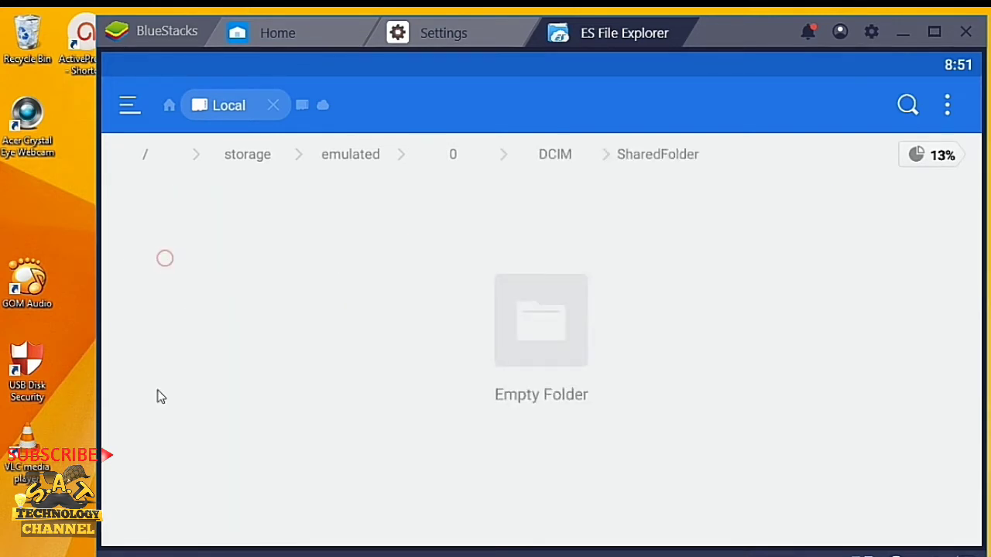
pyautogui.press('Escape')
pyautogui.press('Escape')
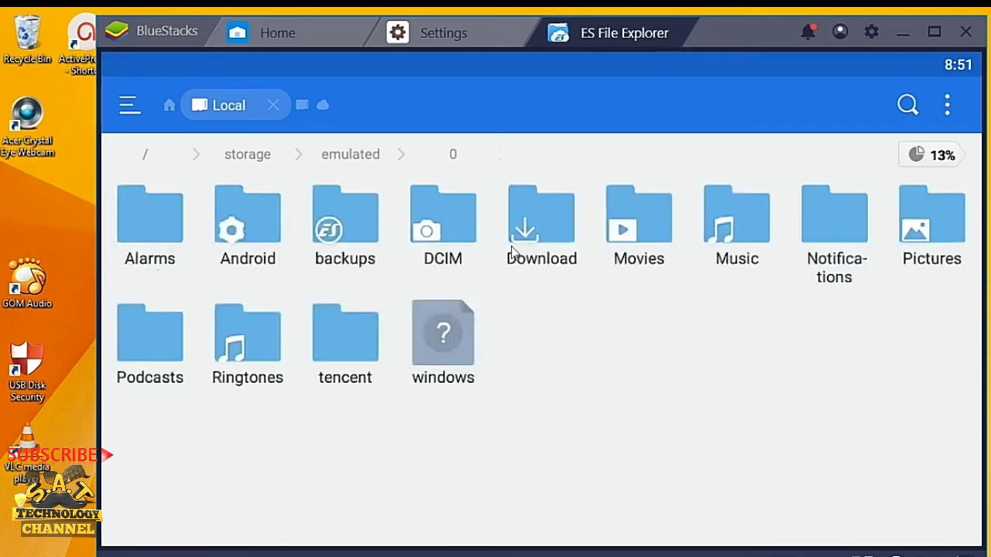
pyautogui.click(438, 236)
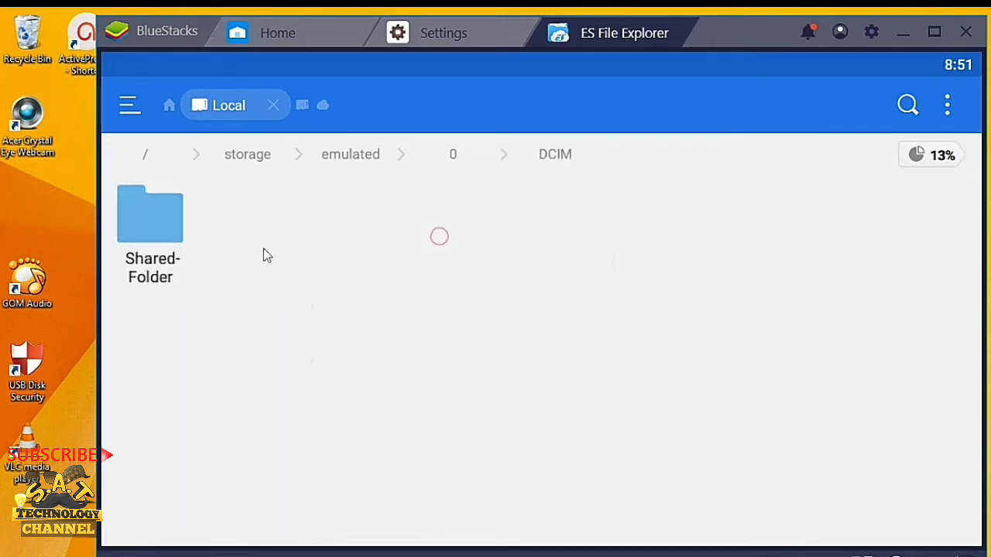
pyautogui.click(187, 250)
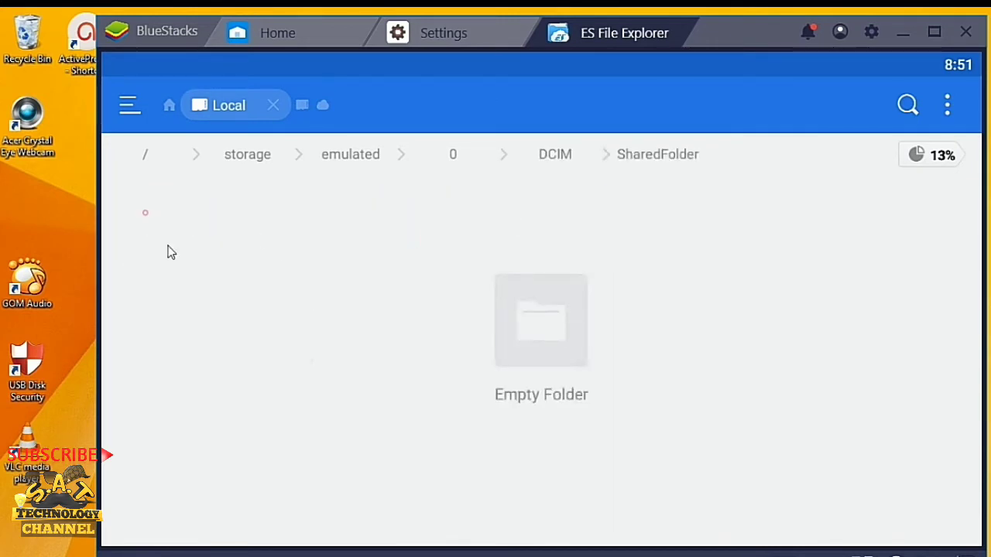
# Step: Go back to the ES File Explorer home page, reopen Internal Storage and open the Android folder
pyautogui.click(169, 106)
pyautogui.click(261, 209)
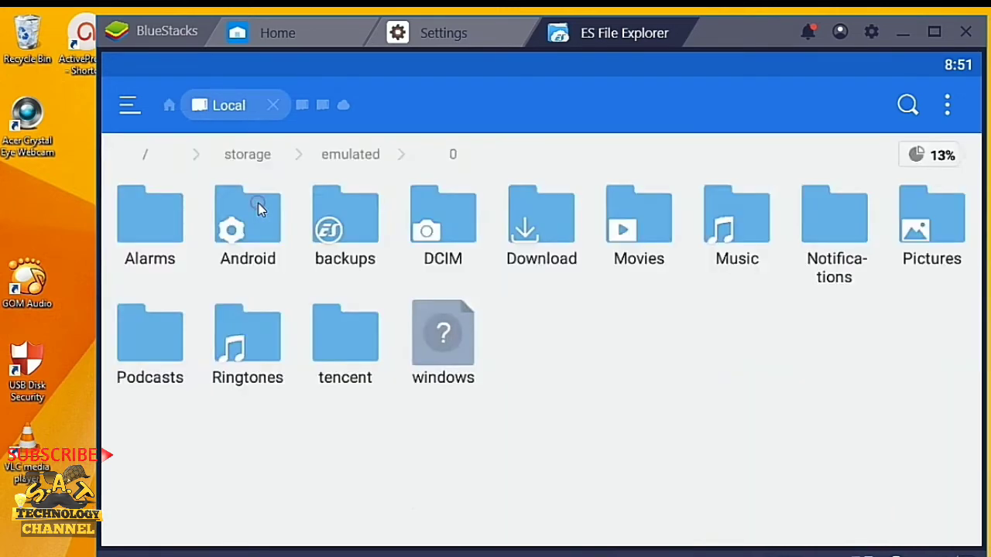
pyautogui.click(255, 205)
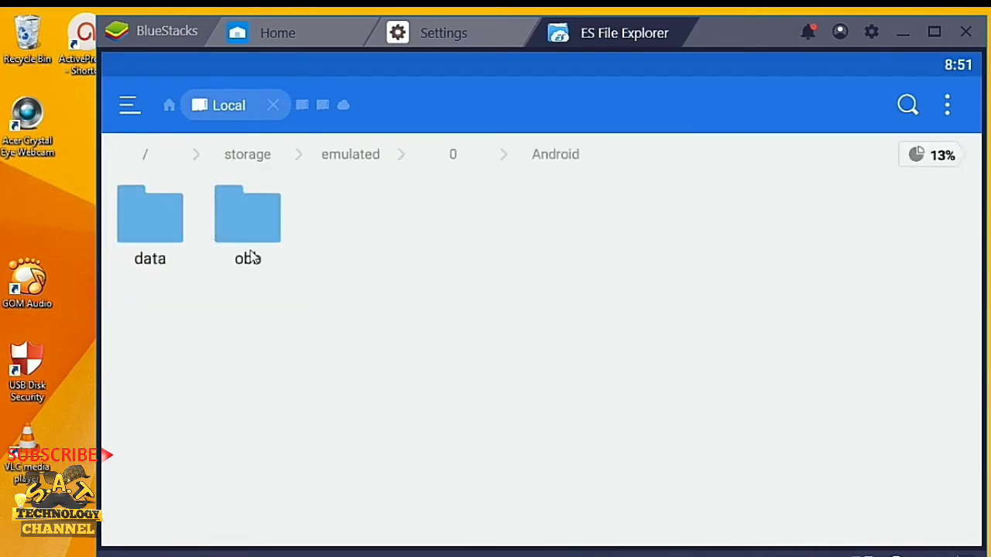
pyautogui.click(951, 103)
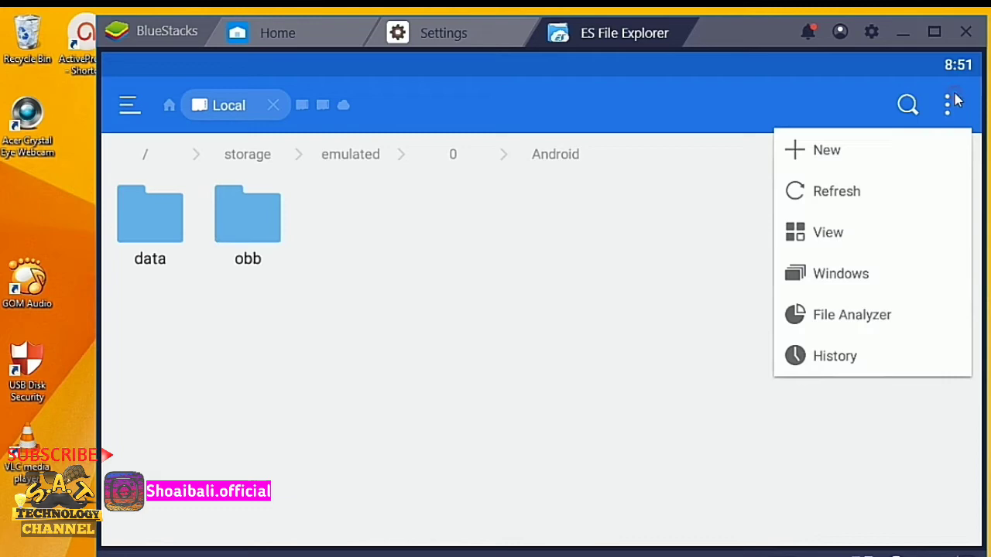
pyautogui.click(856, 149)
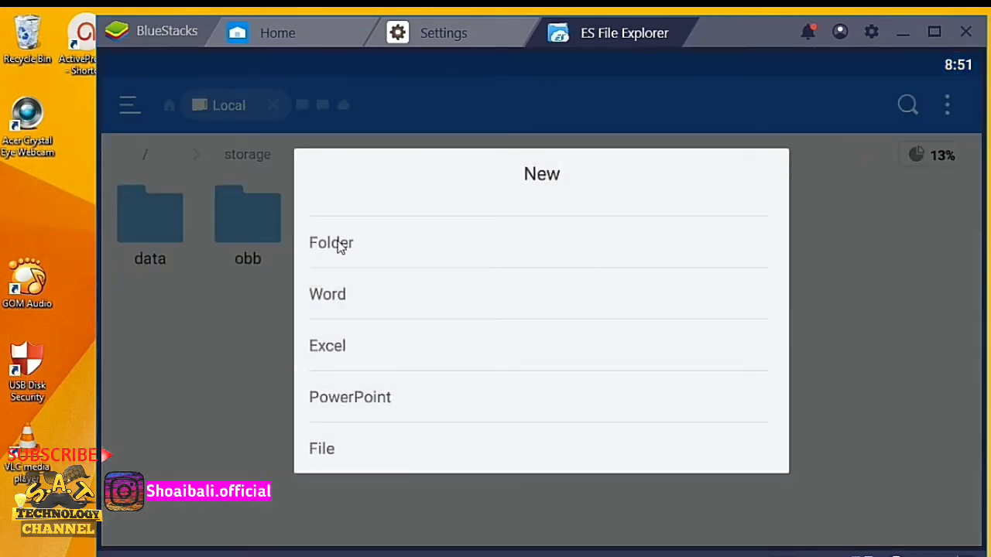
pyautogui.click(336, 242)
pyautogui.click(410, 372)
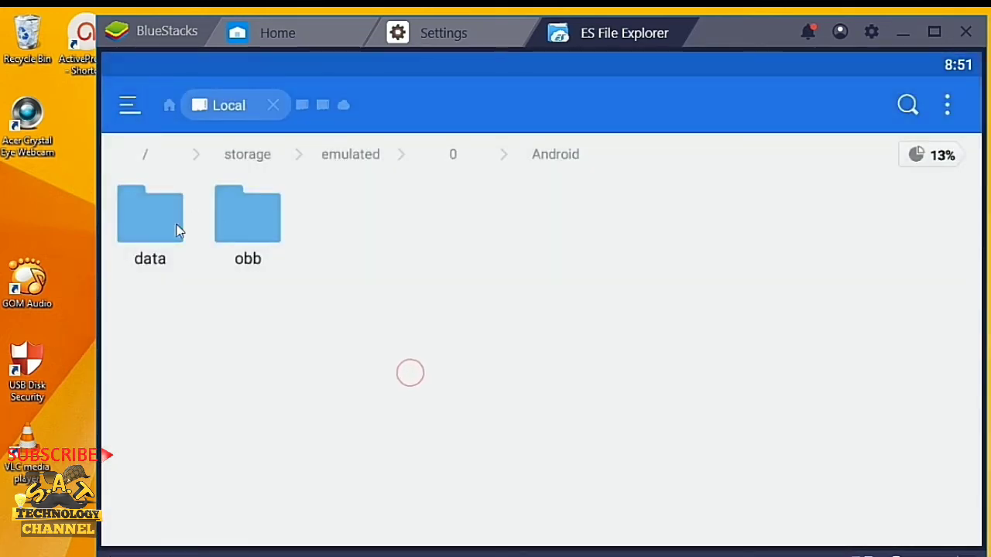
# Step: Check the contents of the com.tencent.ig folder inside Android's obb folder, and back out of ES File Explorer to the home screen
pyautogui.click(237, 232)
pyautogui.click(164, 223)
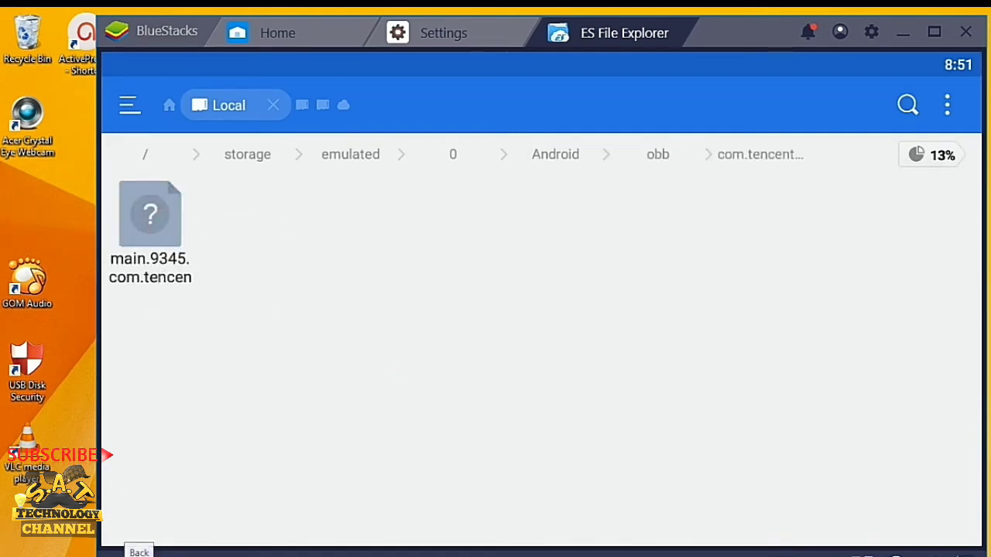
pyautogui.click(139, 551)
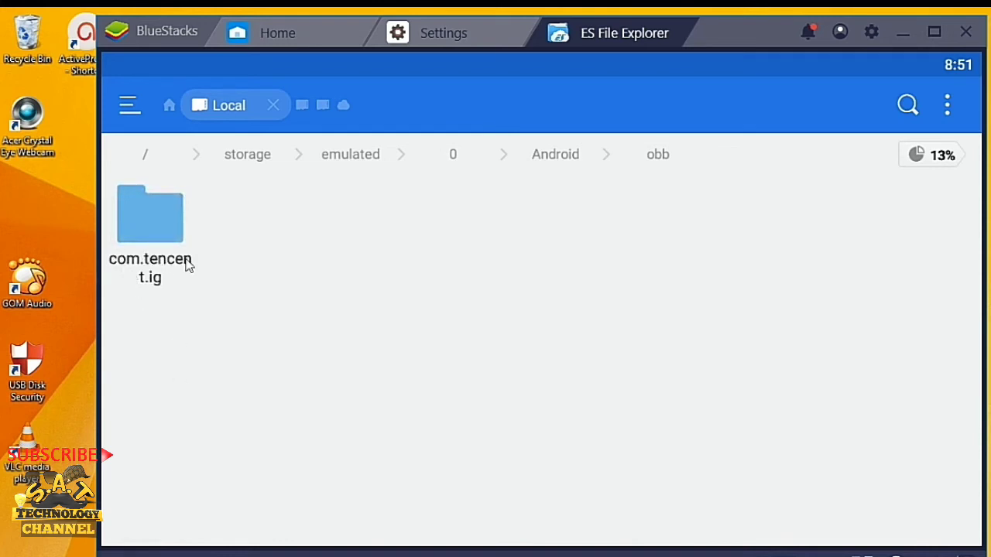
pyautogui.click(140, 551)
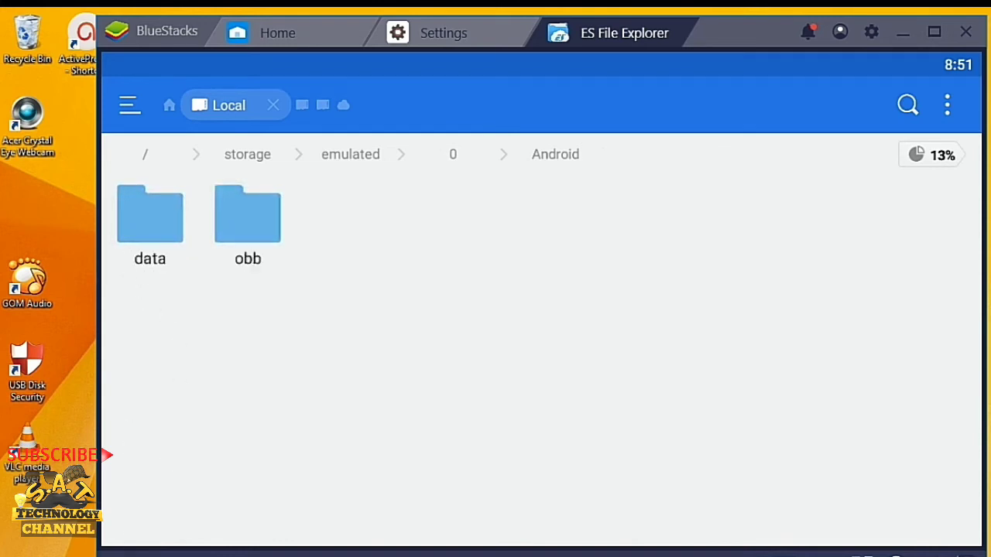
pyautogui.click(139, 551)
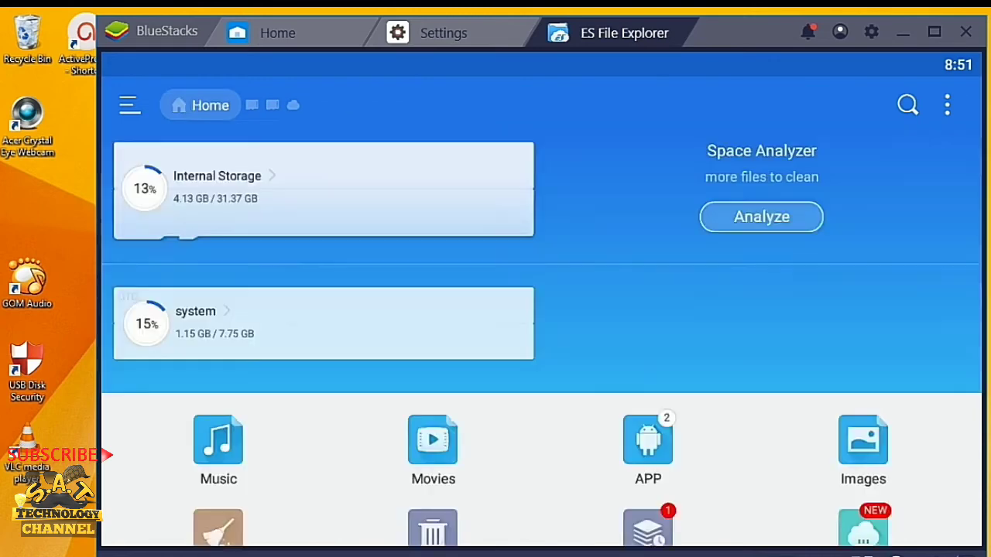
pyautogui.click(140, 551)
pyautogui.click(140, 551)
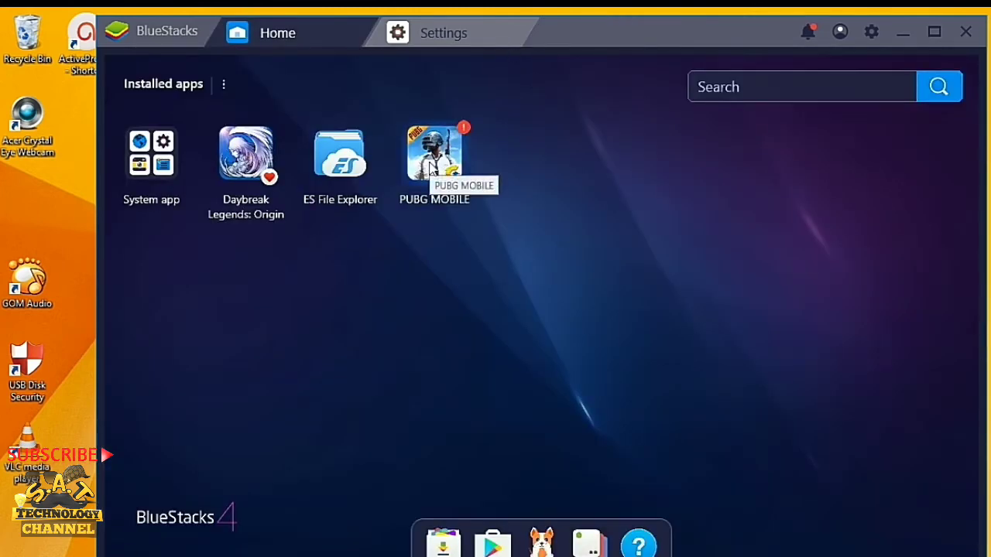
# Step: Open the Android settings from the system apps and bring up the app info for PUBG MOBILE in the apps list
pyautogui.click(161, 157)
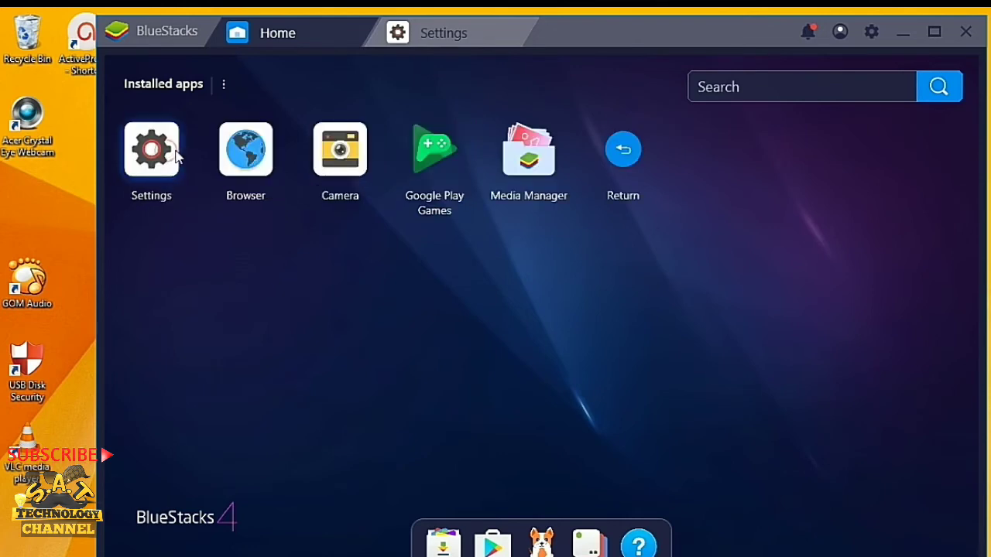
pyautogui.click(165, 156)
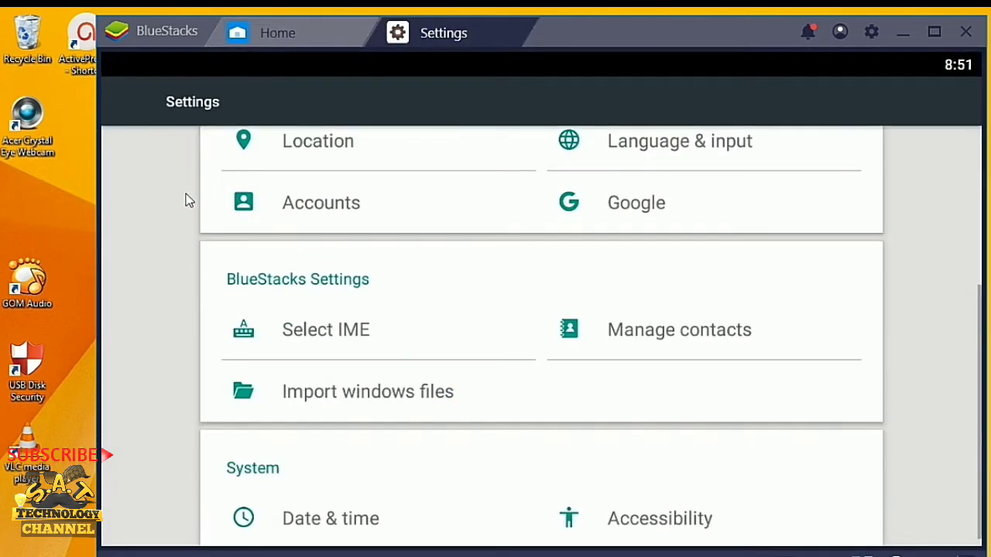
pyautogui.moveTo(447, 316); pyautogui.dragTo(473, 290)
pyautogui.scroll(5, 496, 314)
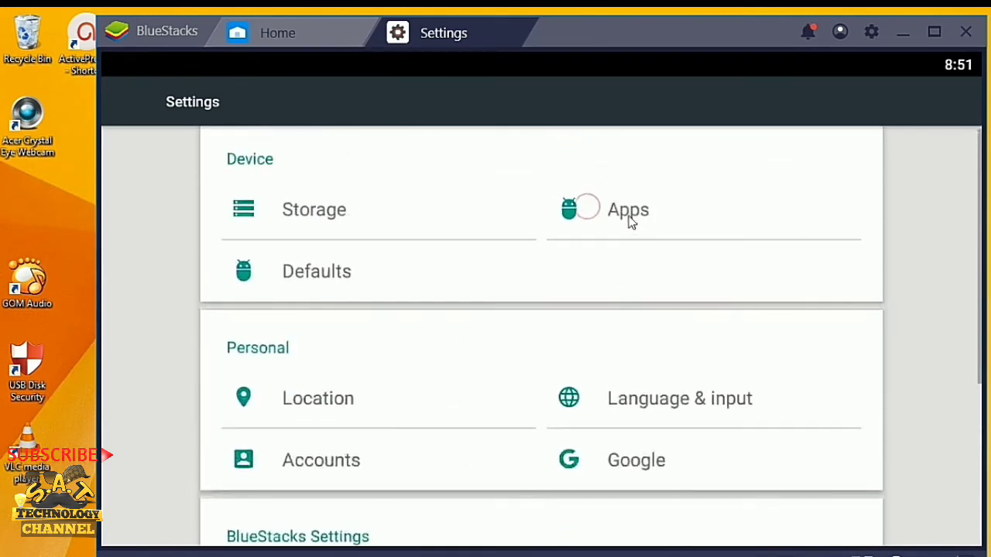
pyautogui.click(619, 219)
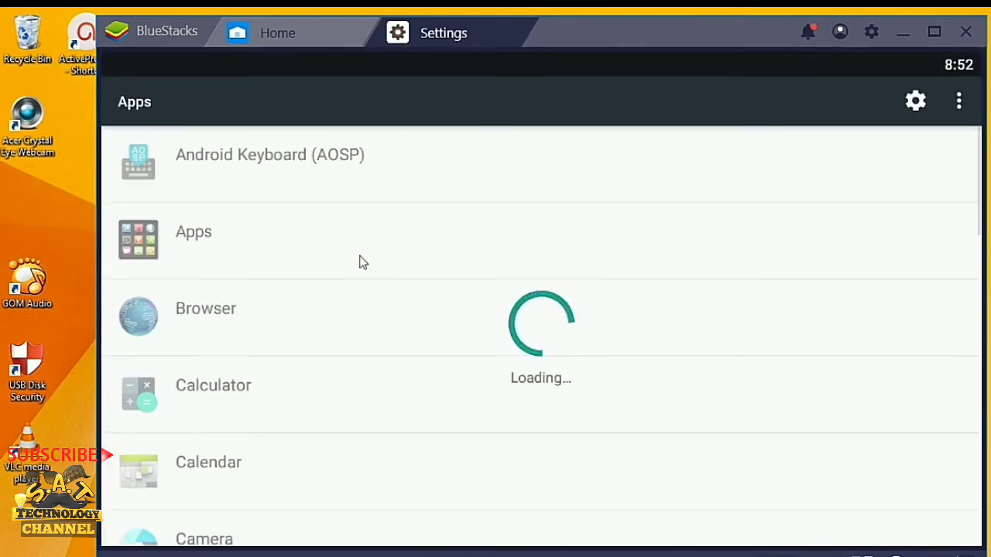
pyautogui.scroll(-9, 360, 262)
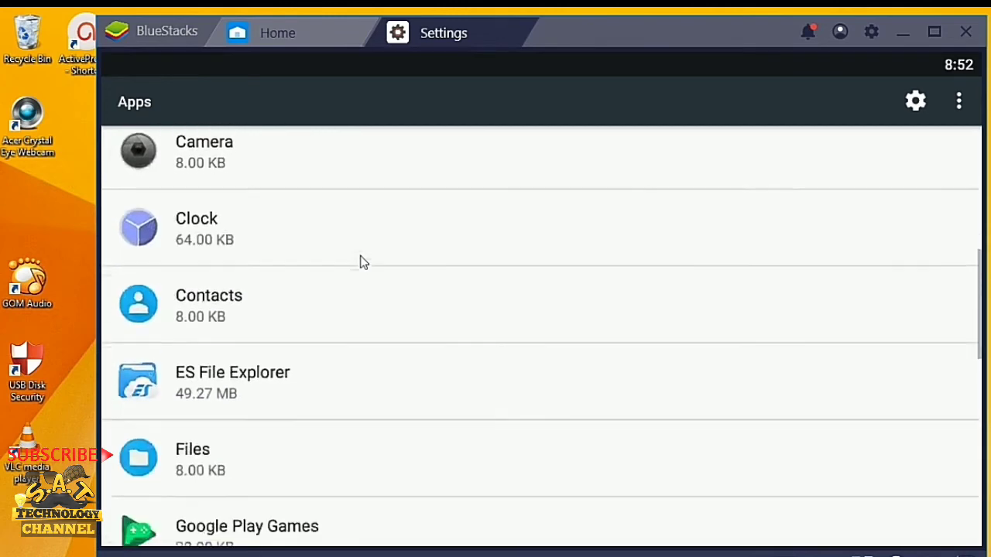
pyautogui.scroll(-5, 360, 262)
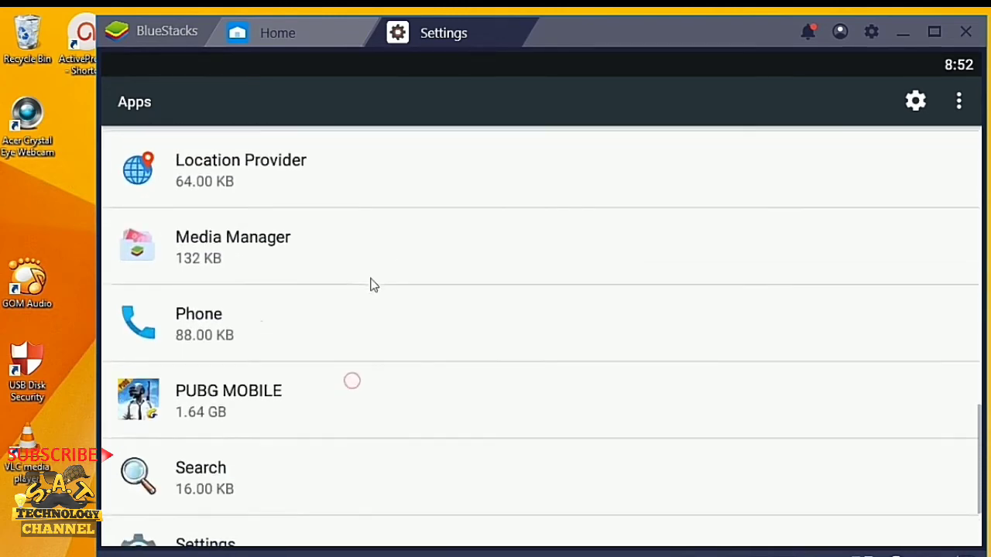
pyautogui.click(237, 403)
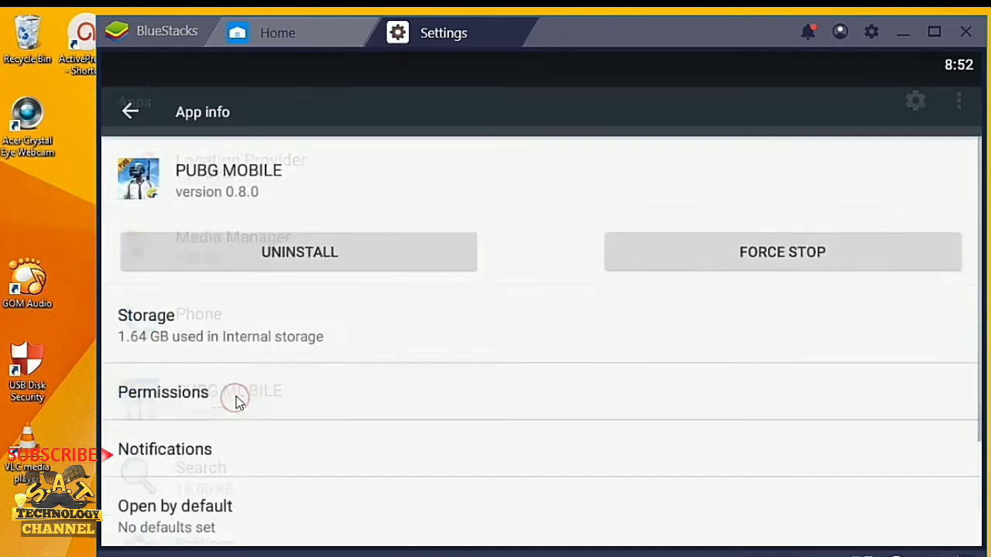
# Step: Maximize the window, switch PUBG MOBILE's Storage permission off and back on, and leave its app info
pyautogui.click(934, 31)
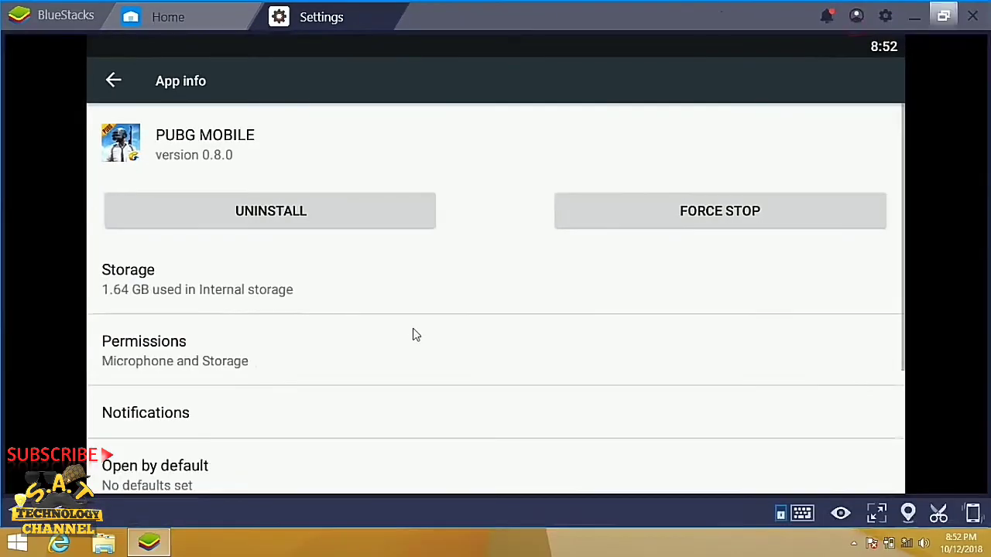
pyautogui.scroll(-1, 359, 297)
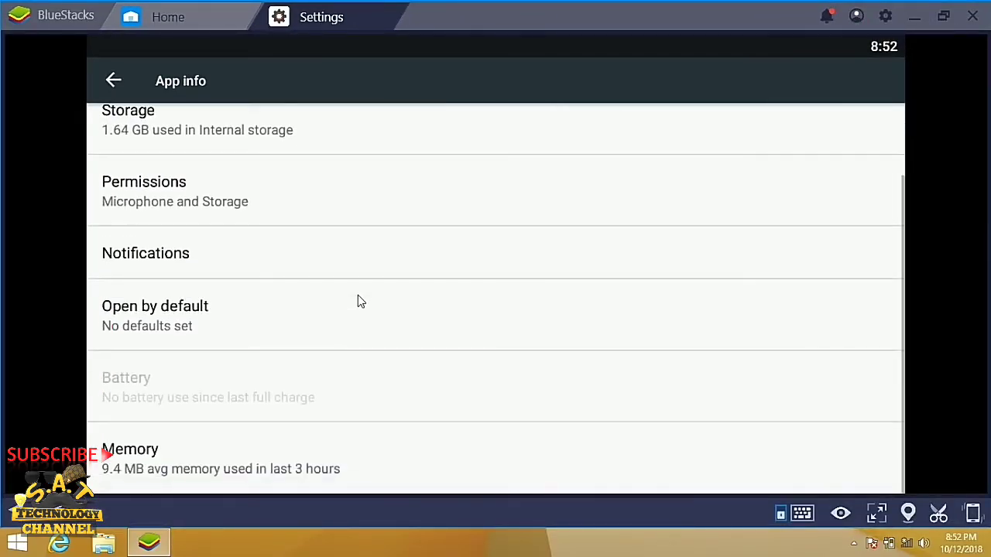
pyautogui.click(152, 193)
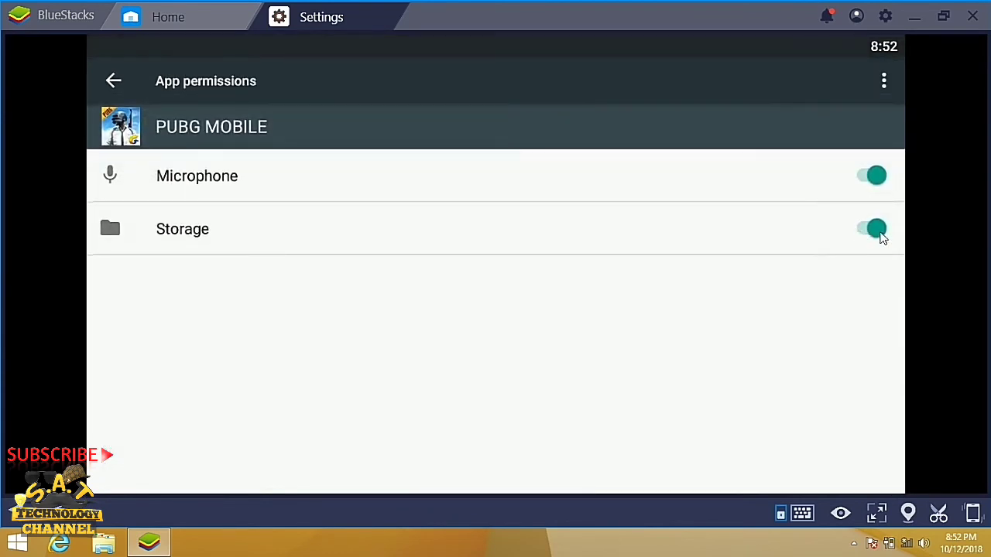
pyautogui.click(869, 235)
pyautogui.click(869, 232)
pyautogui.click(116, 84)
pyautogui.click(117, 85)
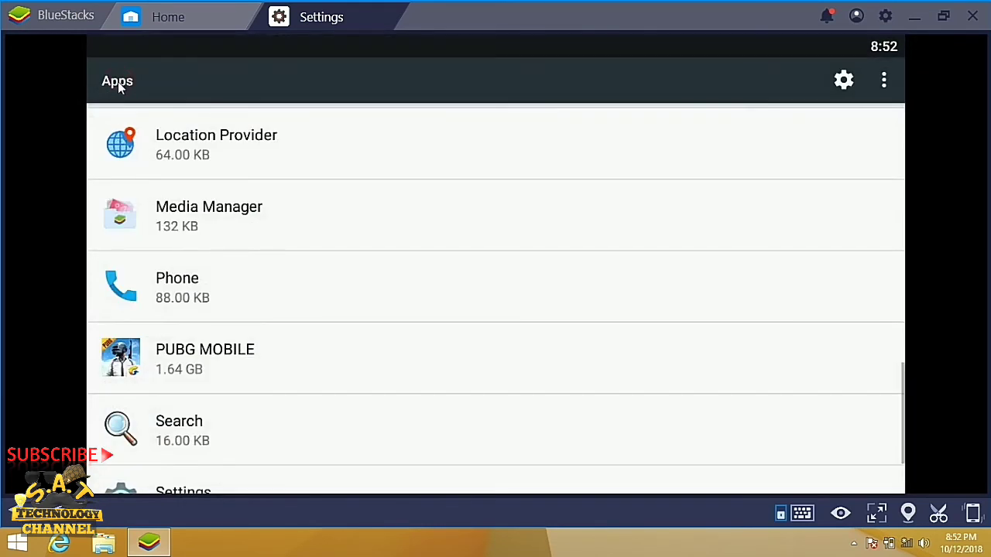
pyautogui.click(117, 83)
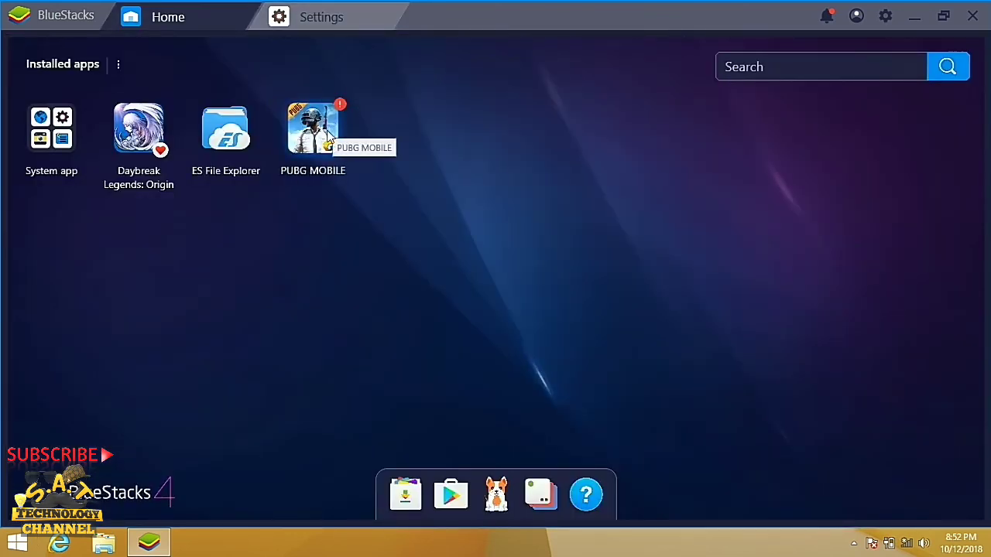
# Step: Launch PUBG MOBILE, continuing anyway past the graphics card warning, and close the game controls overview
pyautogui.click(327, 137)
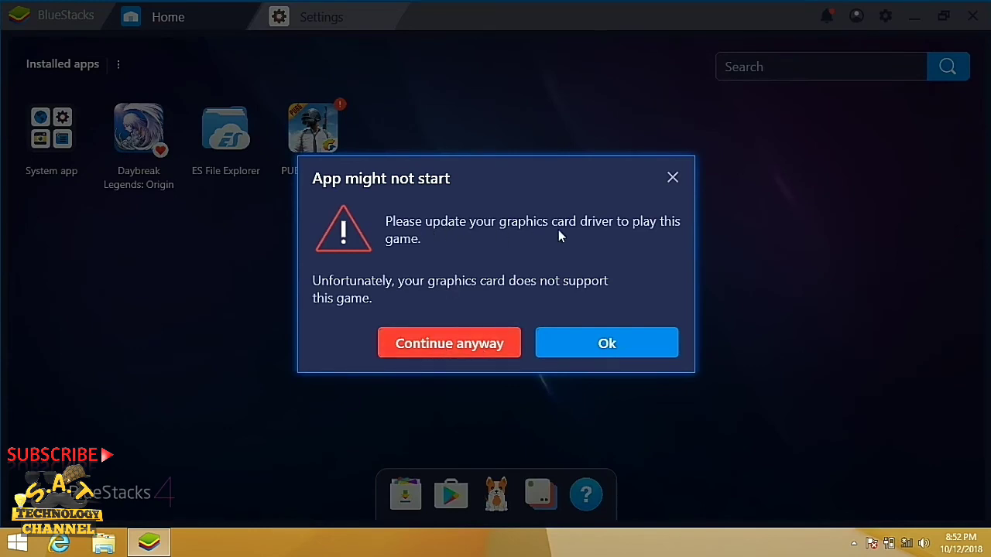
pyautogui.click(474, 344)
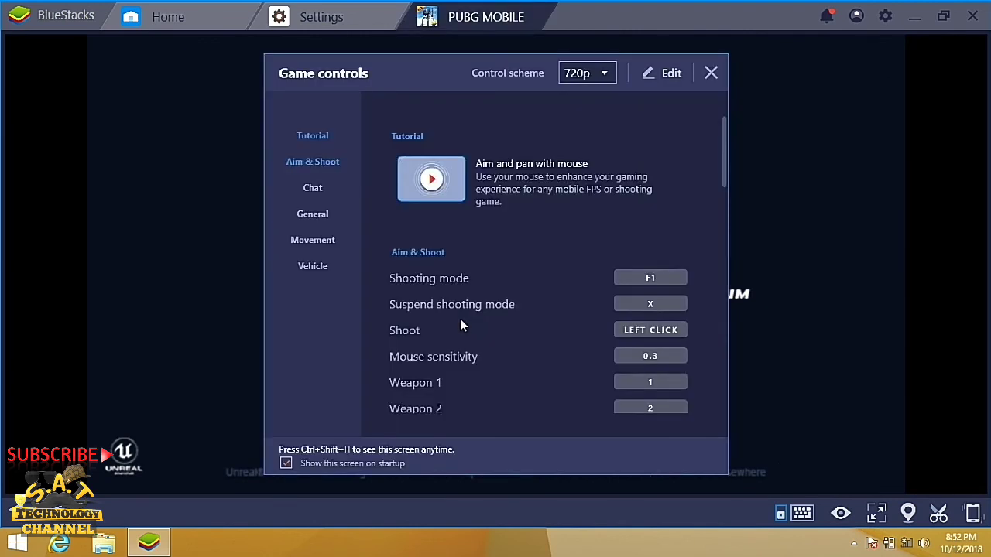
pyautogui.click(710, 74)
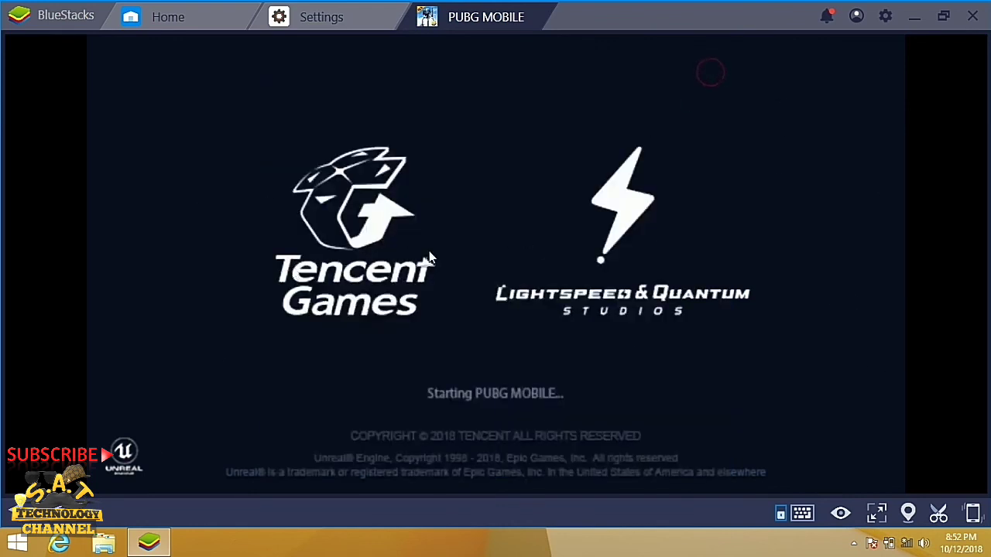